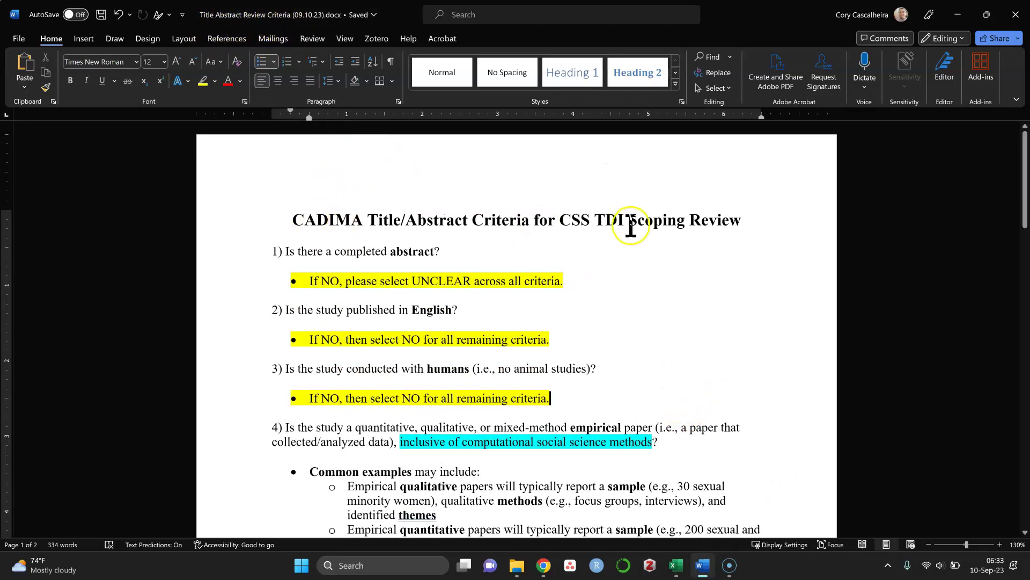
Switch to Chrome, access the CADIMA evidence synthesis list and open the CSS-Enhanced Technology-Delivered Interventions scoping review.
{"action": "left_click", "coordinate": [558, 563]}
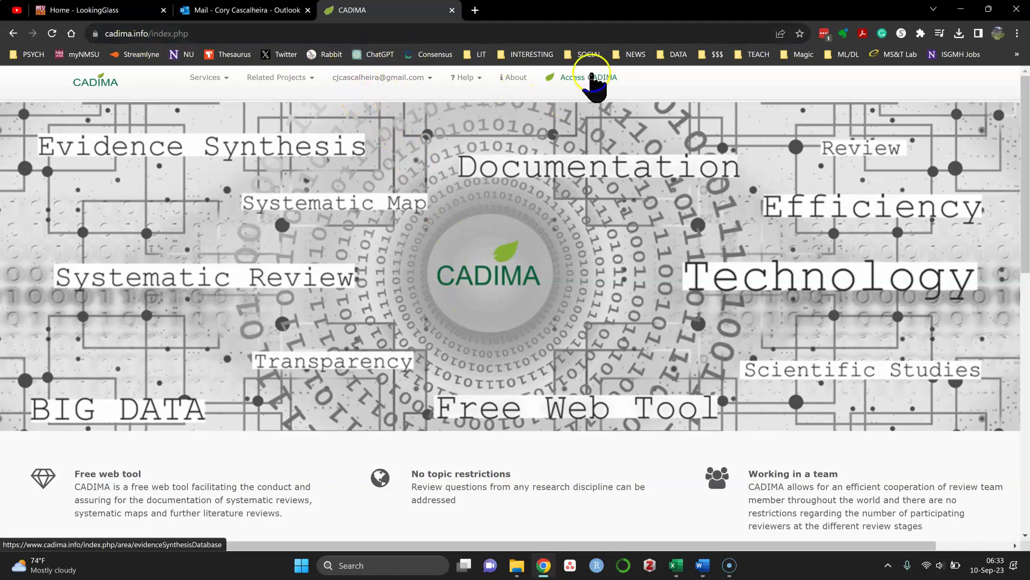
{"action": "left_click", "coordinate": [592, 76]}
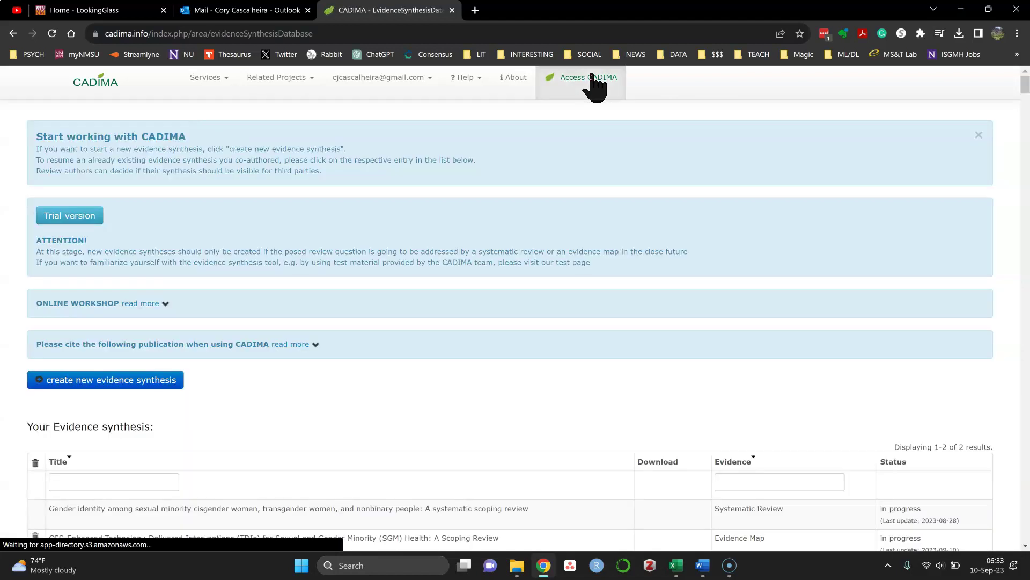
{"action": "left_click", "coordinate": [586, 78]}
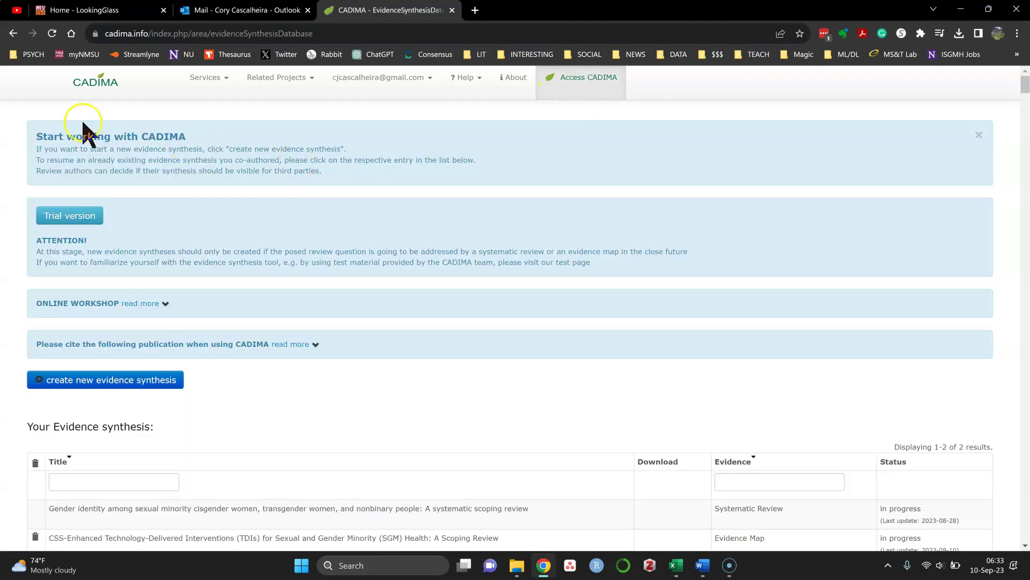
{"action": "scroll", "coordinate": [330, 300], "scroll_direction": "down", "scroll_amount": 2}
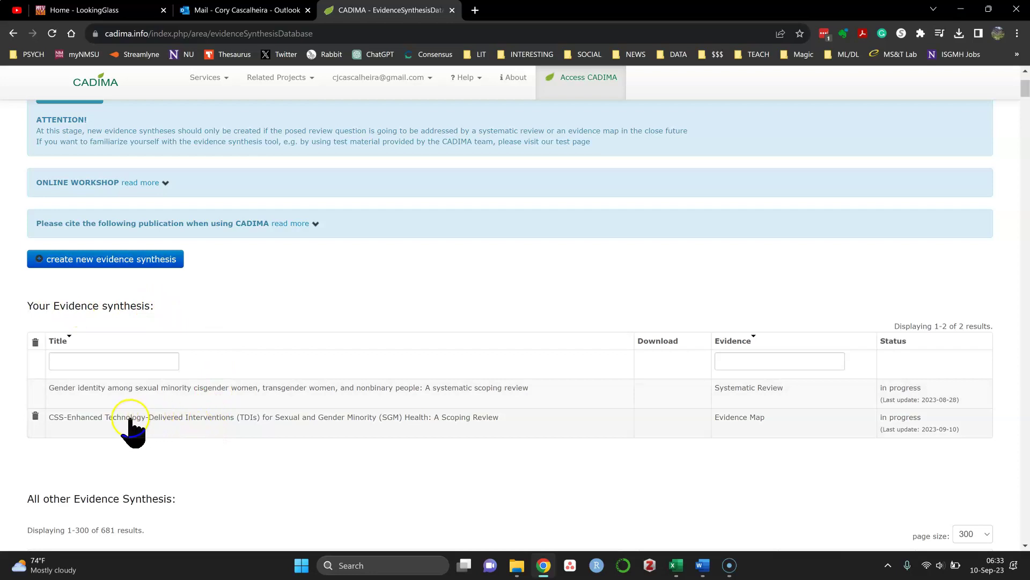
{"action": "left_click", "coordinate": [89, 425]}
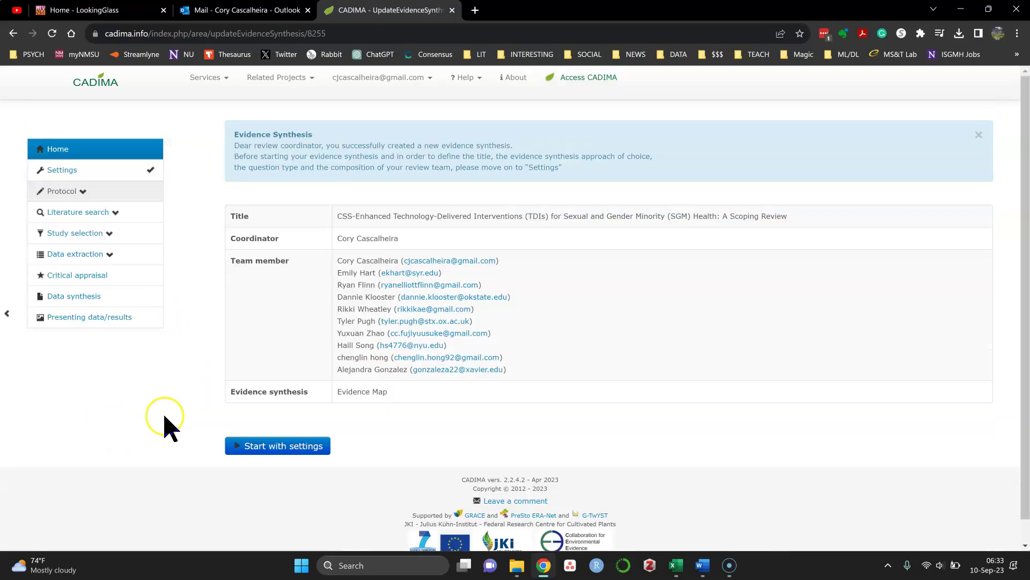
Perform the title and abstract consistency check under study selection and open reference 2, on adolescents' perceptions of gender aspects.
{"action": "left_click", "coordinate": [101, 234]}
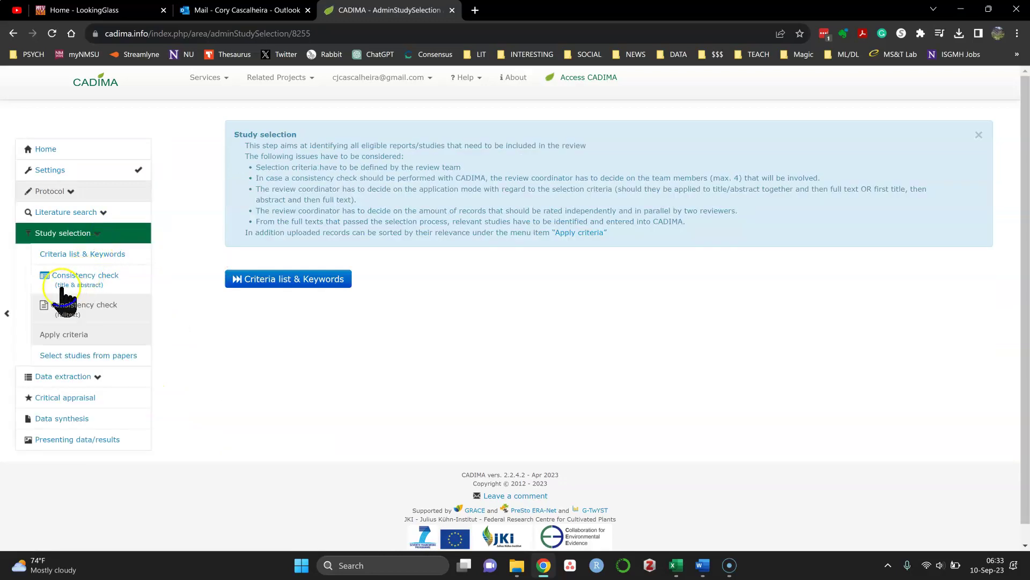
{"action": "left_click", "coordinate": [118, 279]}
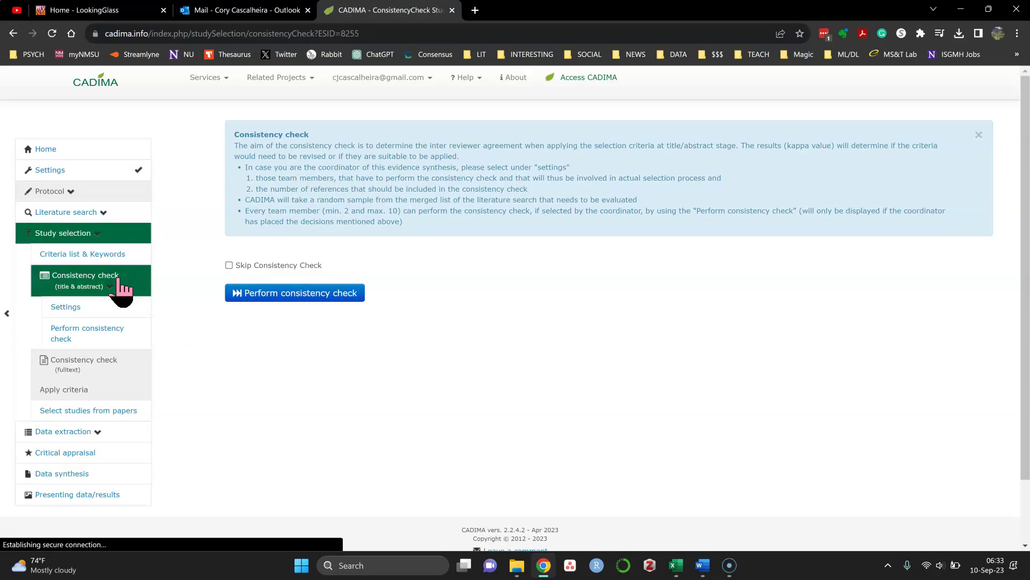
{"action": "left_click", "coordinate": [276, 295]}
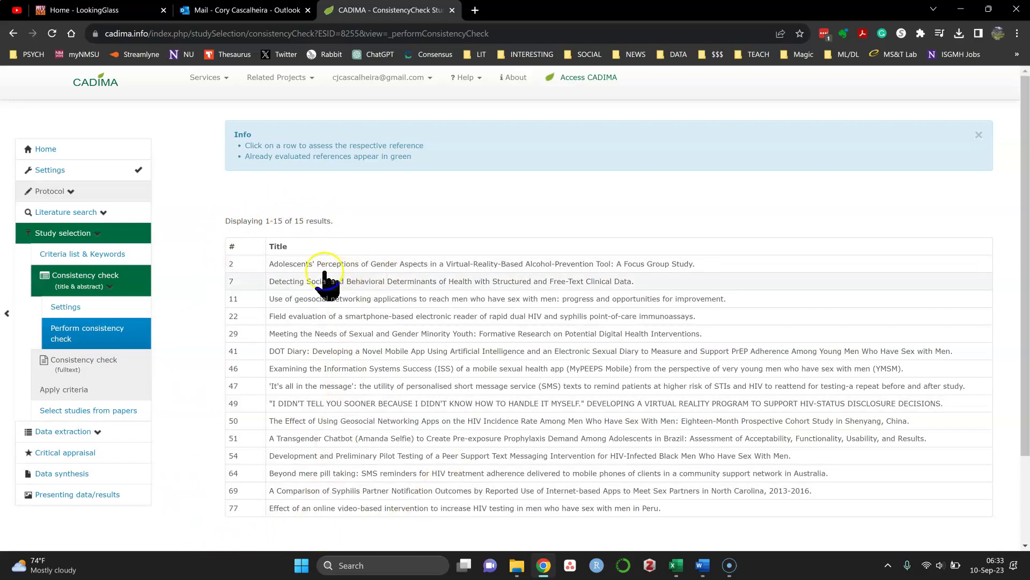
{"action": "left_click", "coordinate": [445, 264]}
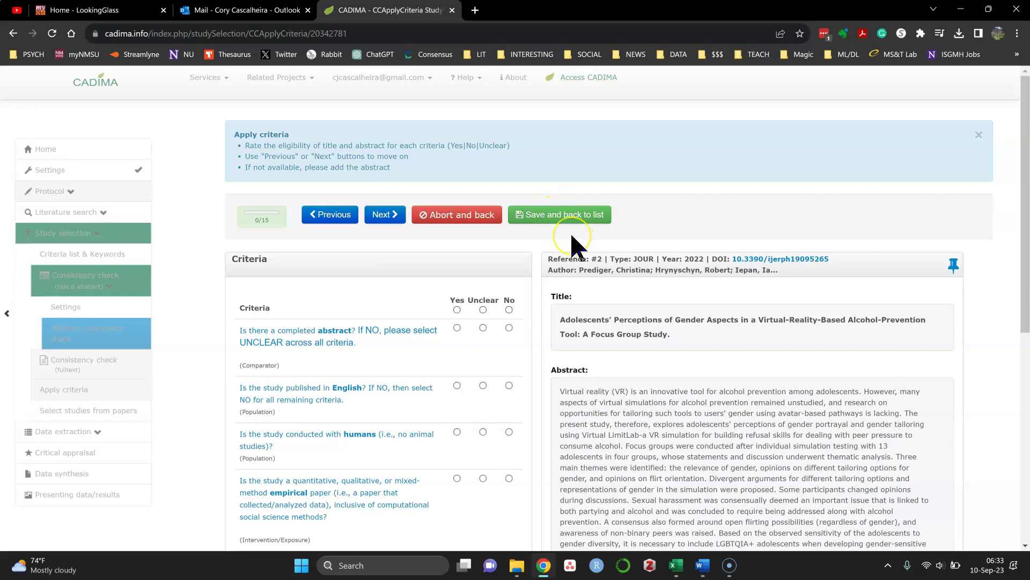
Look through the rating form, then switch to Word and highlight the instruction for references without a completed abstract.
{"action": "scroll", "coordinate": [572, 236], "scroll_direction": "down", "scroll_amount": 7}
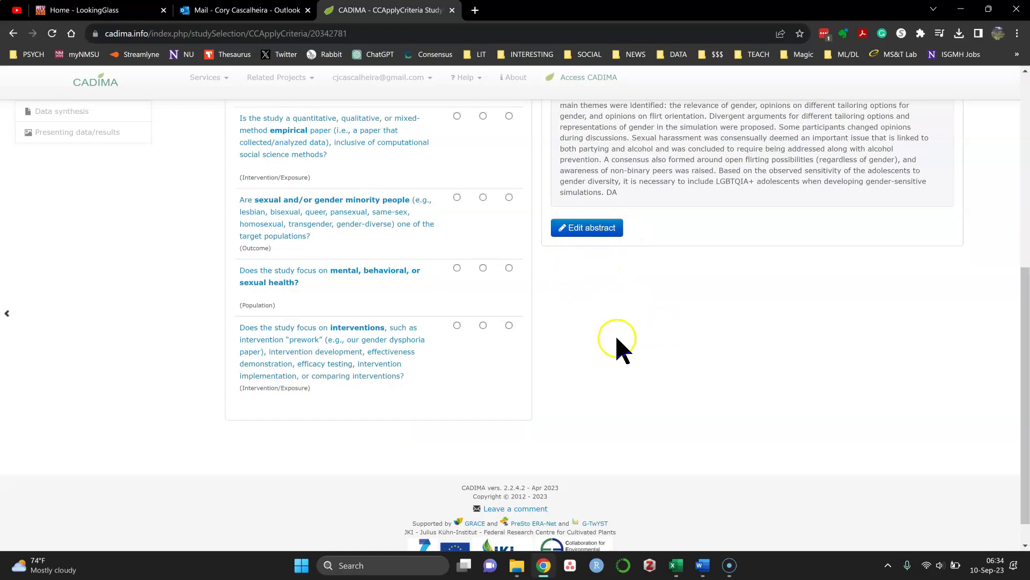
{"action": "scroll", "coordinate": [617, 341], "scroll_direction": "up", "scroll_amount": 6}
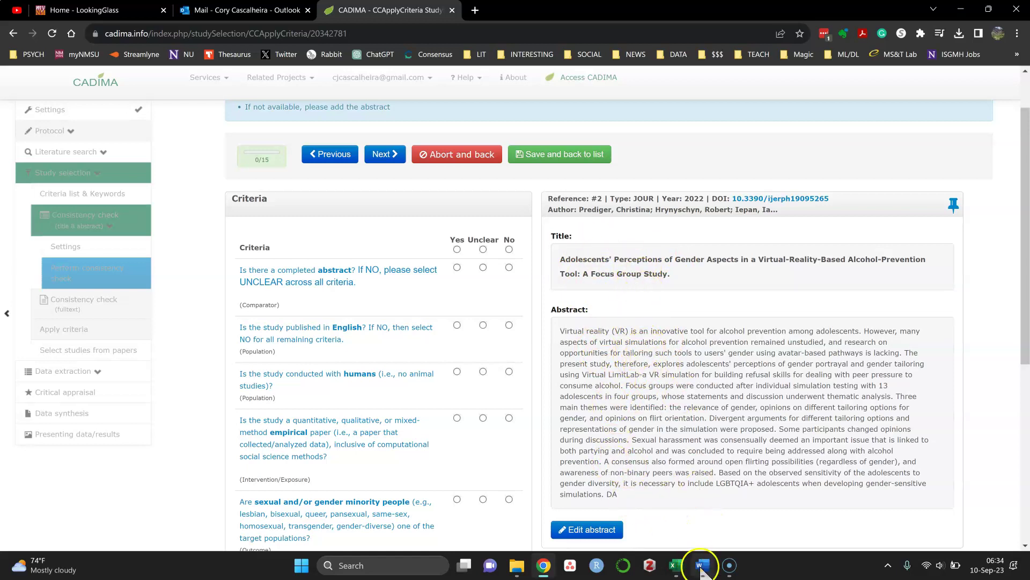
{"action": "mouse_move", "coordinate": [701, 567]}
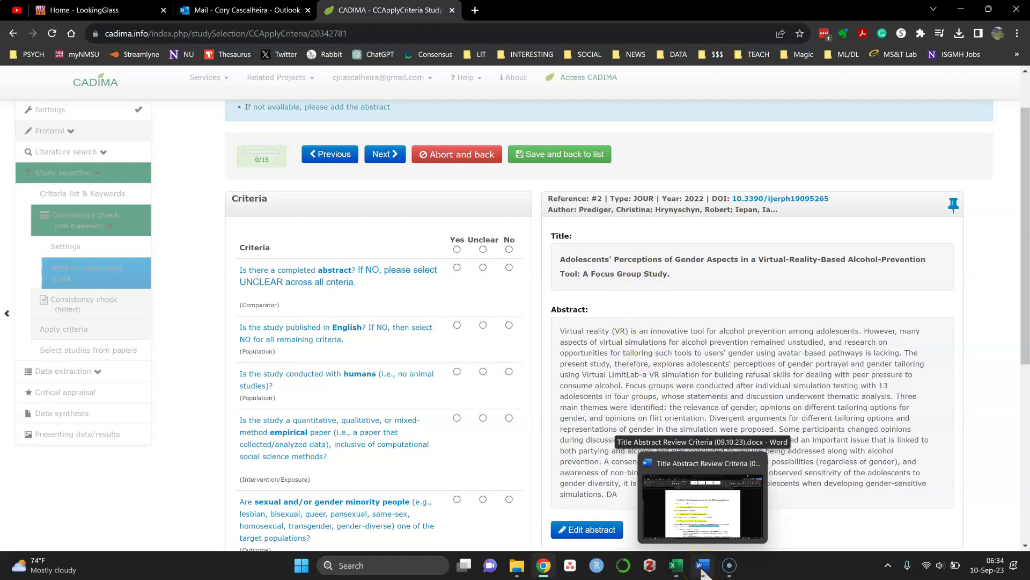
{"action": "left_click", "coordinate": [703, 571]}
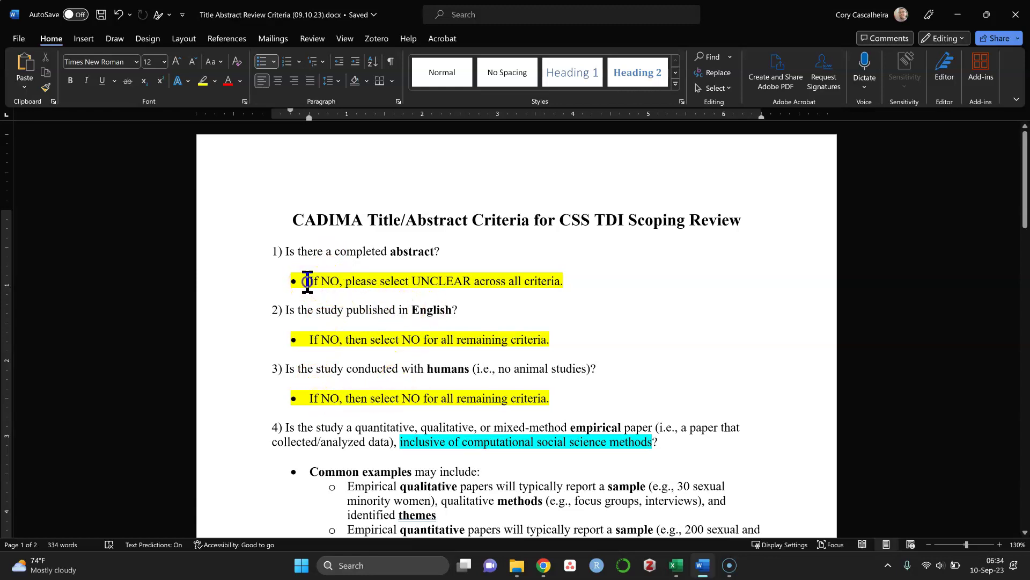
{"action": "left_click_drag", "start_coordinate": [319, 282], "coordinate": [560, 278]}
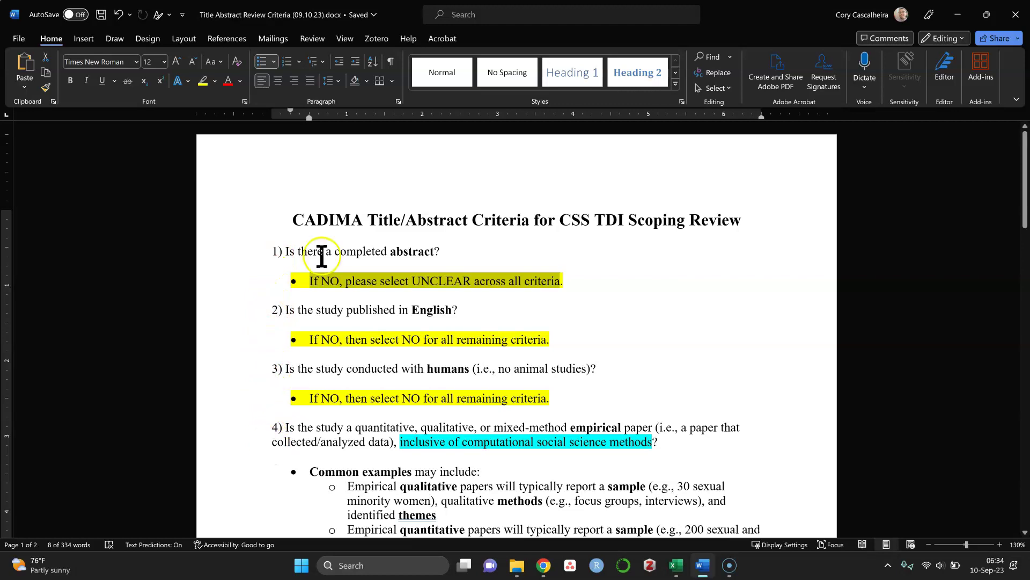
Back in Chrome, mark all criteria Unclear, then rate the completed abstract Yes and every remaining criterion No.
{"action": "left_click", "coordinate": [543, 565]}
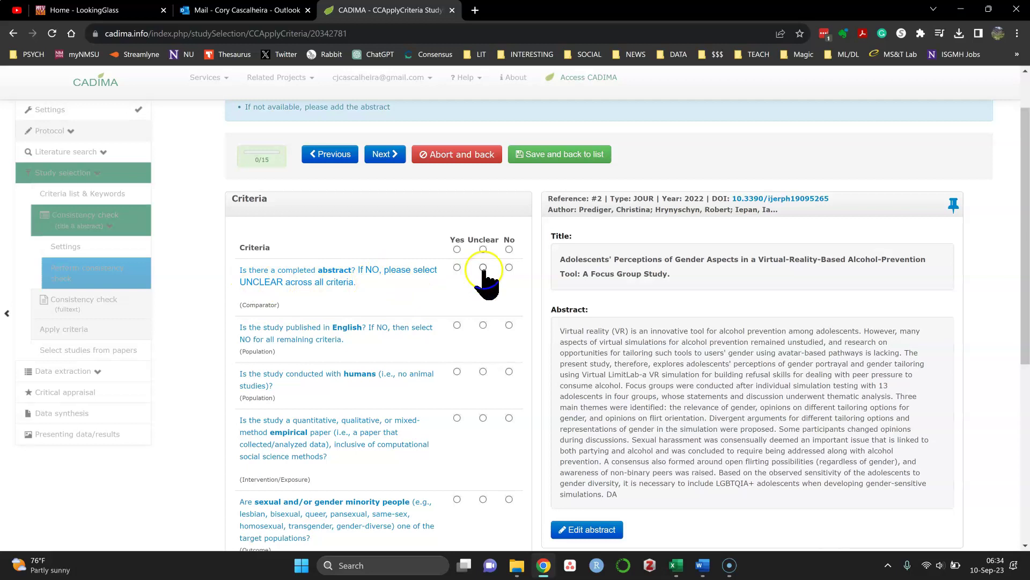
{"action": "left_click", "coordinate": [483, 249]}
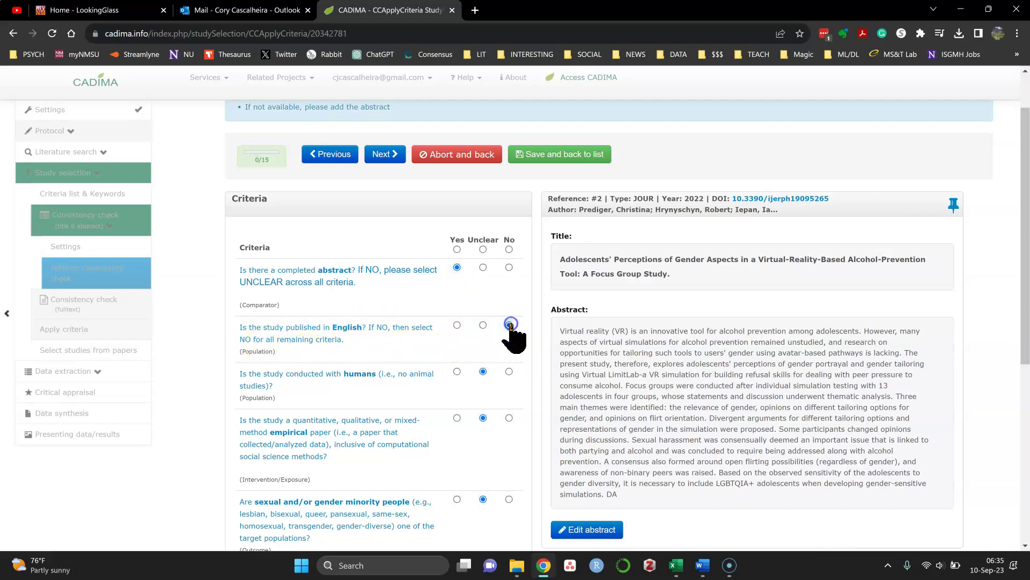
{"action": "left_click", "coordinate": [509, 371]}
{"action": "left_click", "coordinate": [509, 417]}
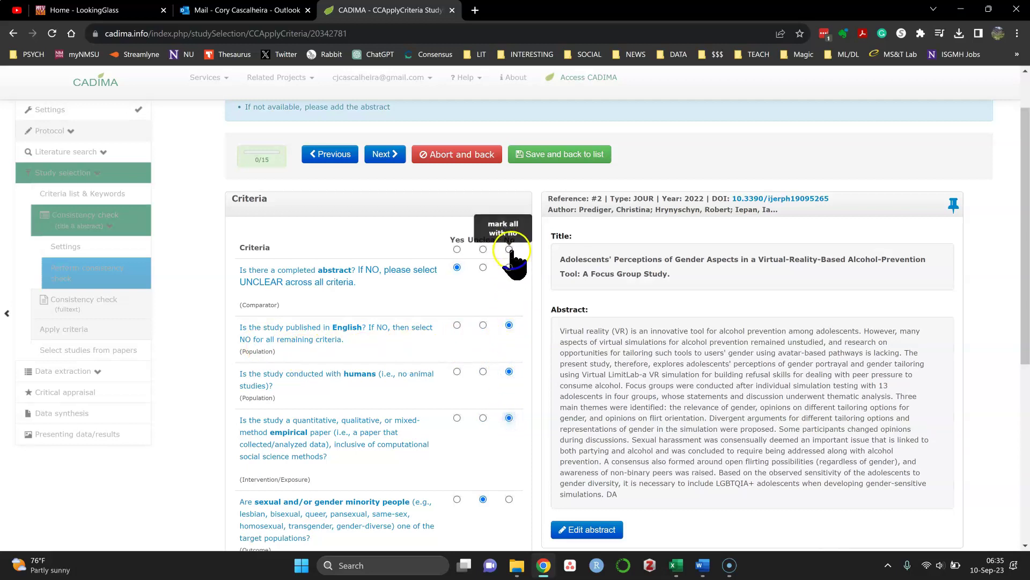
{"action": "left_click", "coordinate": [509, 498]}
{"action": "scroll", "coordinate": [515, 472], "scroll_direction": "down", "scroll_amount": 3}
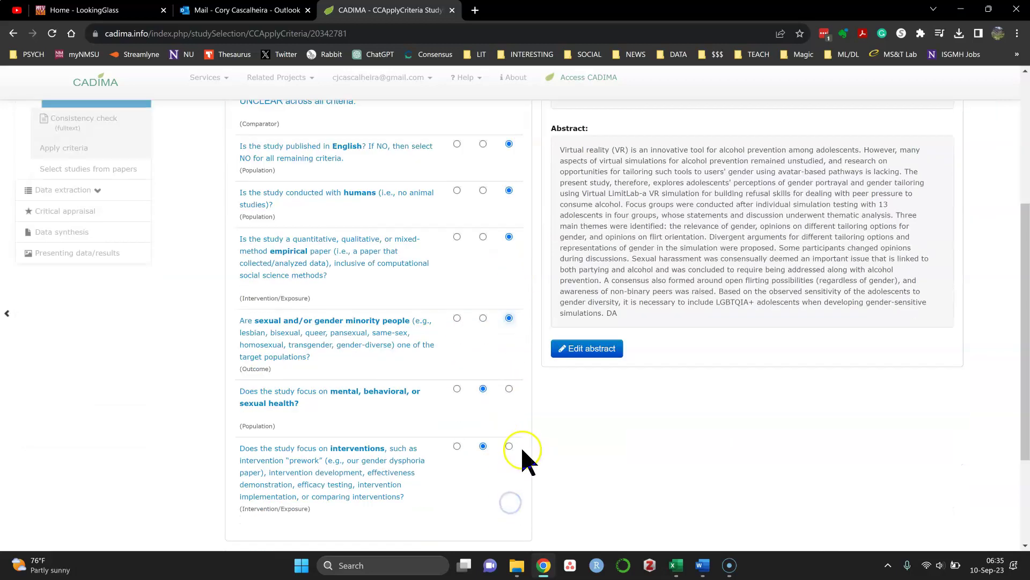
{"action": "left_click", "coordinate": [509, 389]}
{"action": "left_click", "coordinate": [510, 448]}
{"action": "scroll", "coordinate": [494, 437], "scroll_direction": "up", "scroll_amount": 5}
Switch to Word and review the rules for the English, human-study and empirical-paper criteria.
{"action": "left_click", "coordinate": [703, 565]}
{"action": "left_click", "coordinate": [456, 339]}
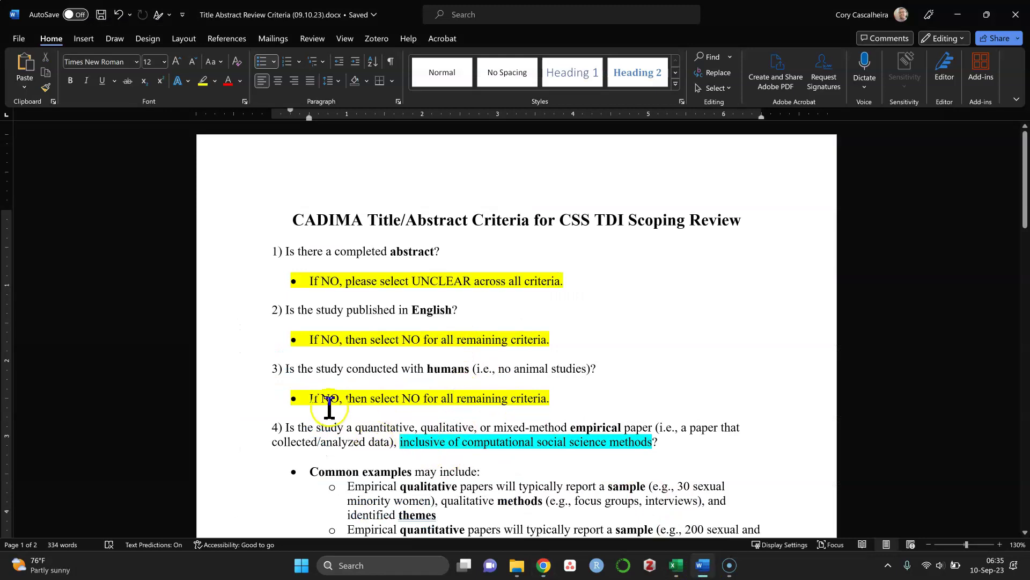
{"action": "scroll", "coordinate": [352, 324], "scroll_direction": "down", "scroll_amount": 3}
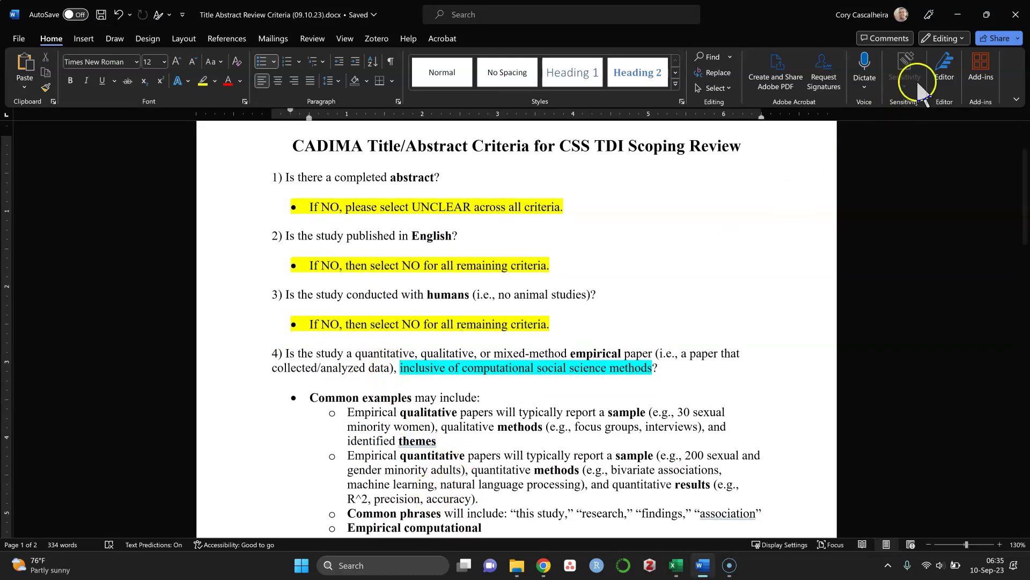
{"action": "left_click", "coordinate": [958, 14]}
Back in the CADIMA rating form, rate the published-in-English and conducted-with-humans criteria Yes for reference 2.
{"action": "scroll", "coordinate": [533, 421], "scroll_direction": "up", "scroll_amount": 2}
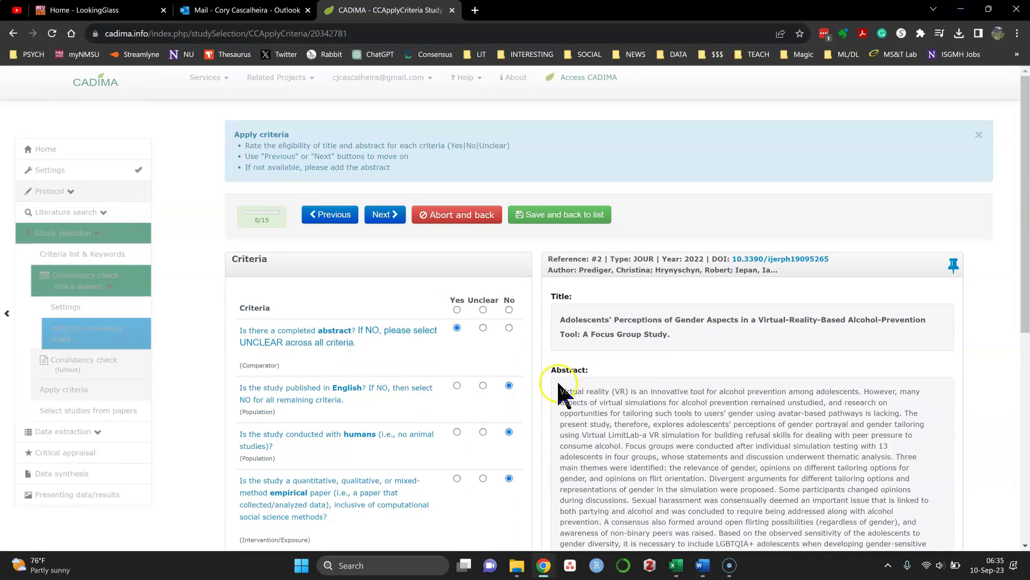
{"action": "scroll", "coordinate": [563, 391], "scroll_direction": "down", "scroll_amount": 2}
{"action": "scroll", "coordinate": [515, 311], "scroll_direction": "up", "scroll_amount": 1}
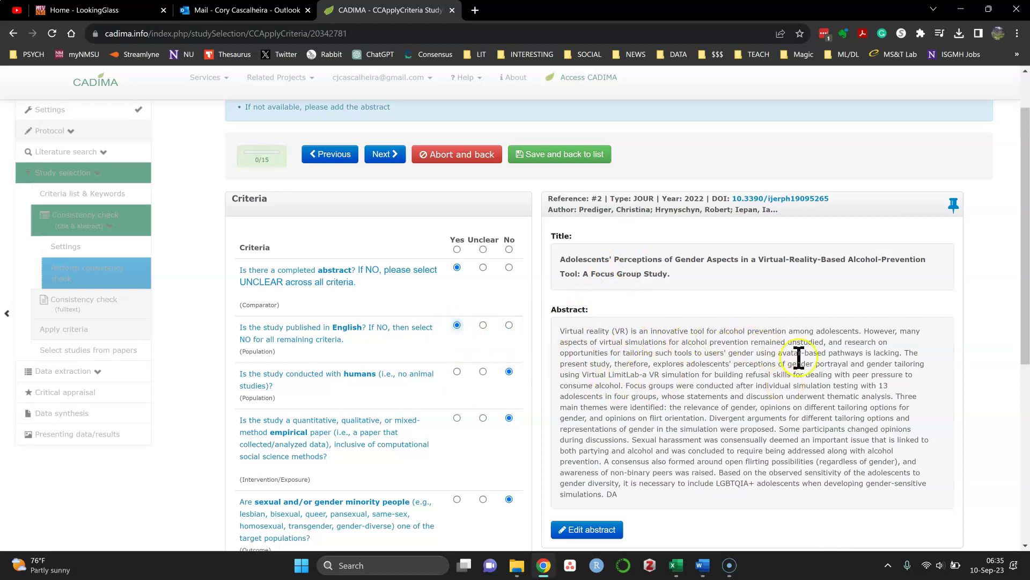
{"action": "scroll", "coordinate": [828, 330], "scroll_direction": "up", "scroll_amount": 1}
{"action": "left_click", "coordinate": [731, 437]}
{"action": "scroll", "coordinate": [472, 322], "scroll_direction": "down", "scroll_amount": 2}
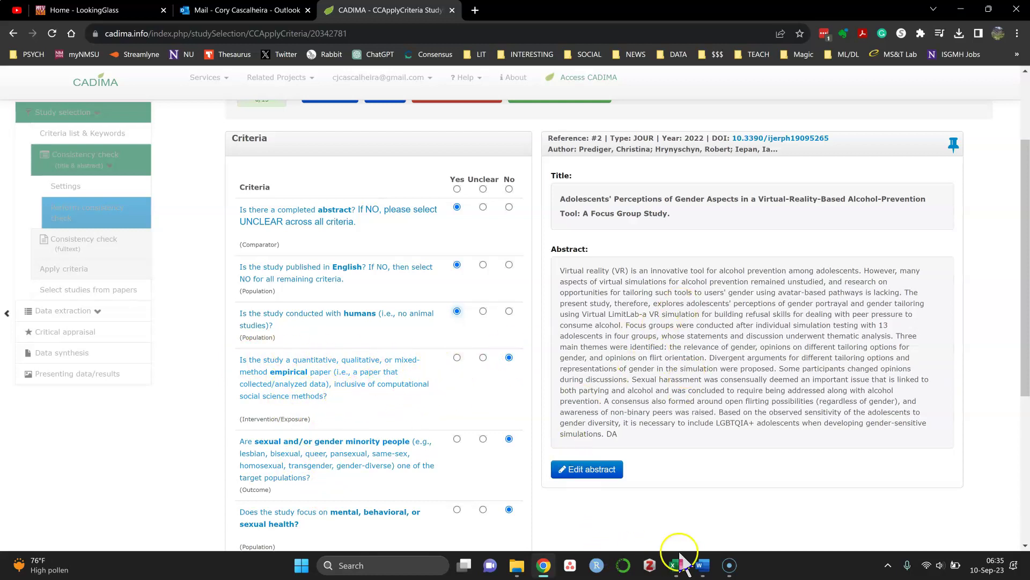
Switch to Word and read the examples and nonexamples of empirical papers under criterion 4, highlighting the nonexamples.
{"action": "left_click", "coordinate": [704, 563]}
{"action": "scroll", "coordinate": [606, 279], "scroll_direction": "down", "scroll_amount": 3}
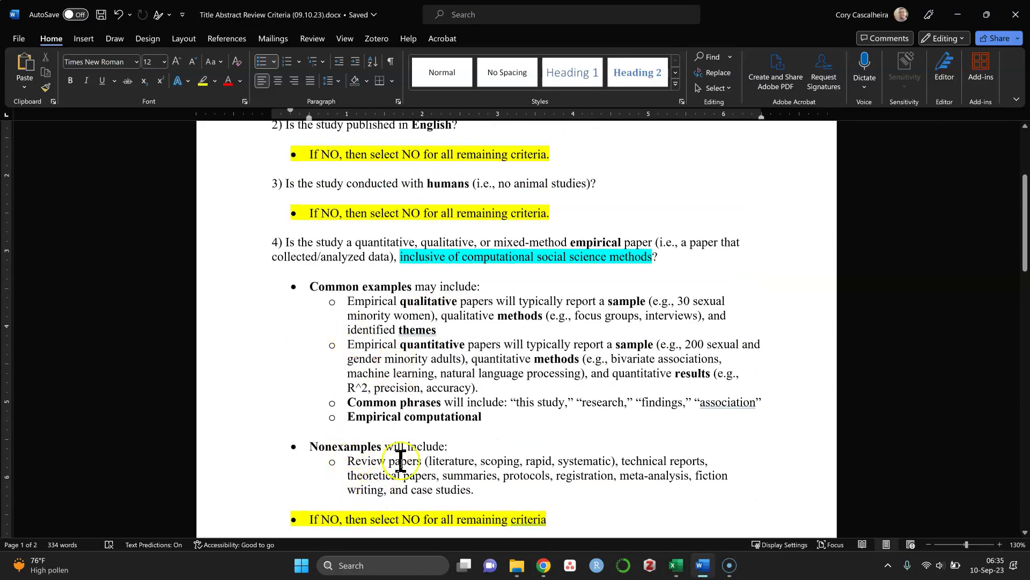
{"action": "left_click_drag", "start_coordinate": [475, 490], "coordinate": [357, 464]}
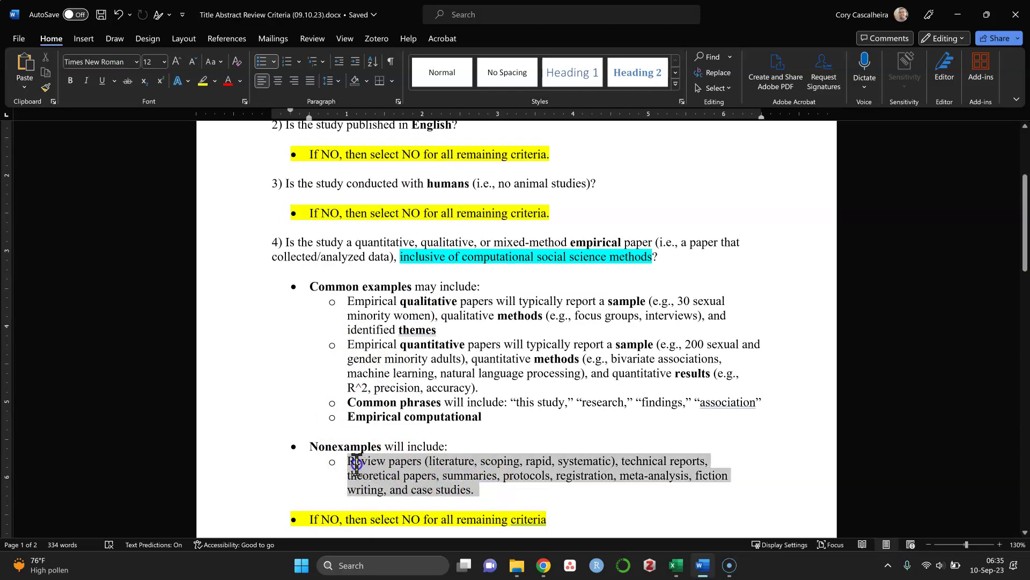
{"action": "left_click", "coordinate": [436, 479]}
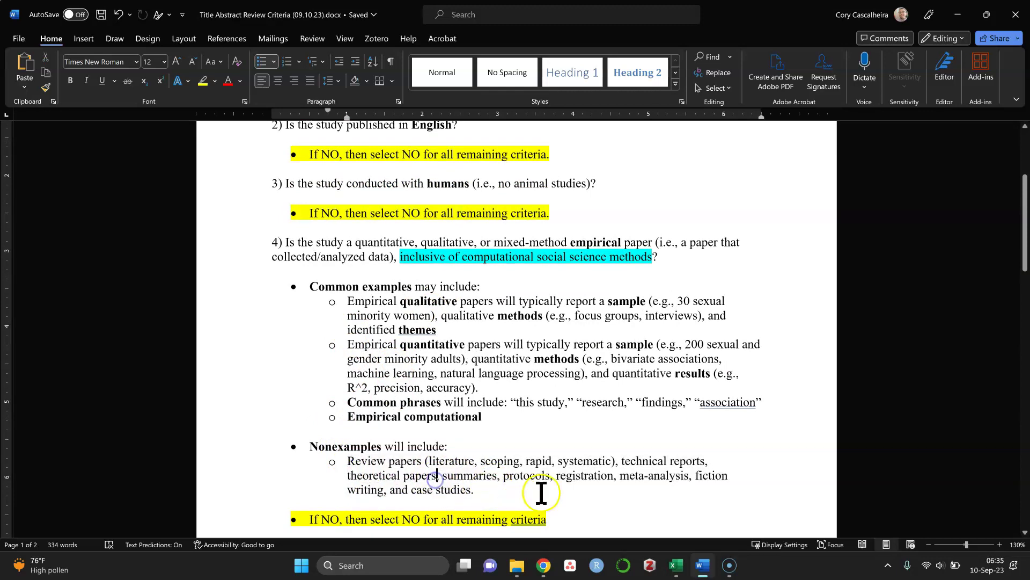
{"action": "left_click", "coordinate": [703, 573]}
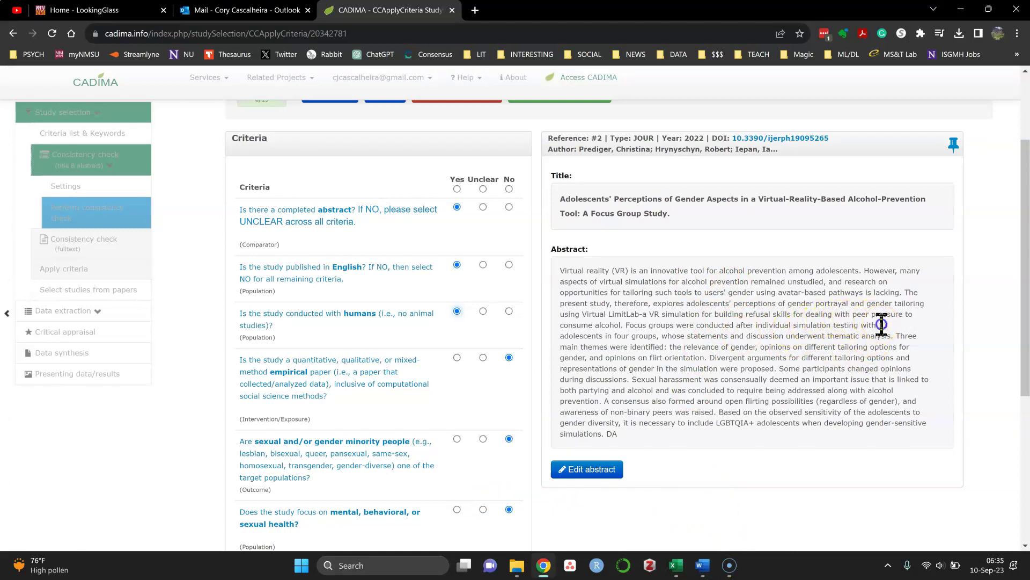
Highlight the supporting passages in the abstract and rate the empirical, sexual/gender minority and mental/behavioral/sexual health criteria Yes.
{"action": "left_click_drag", "start_coordinate": [881, 324], "coordinate": [886, 336]}
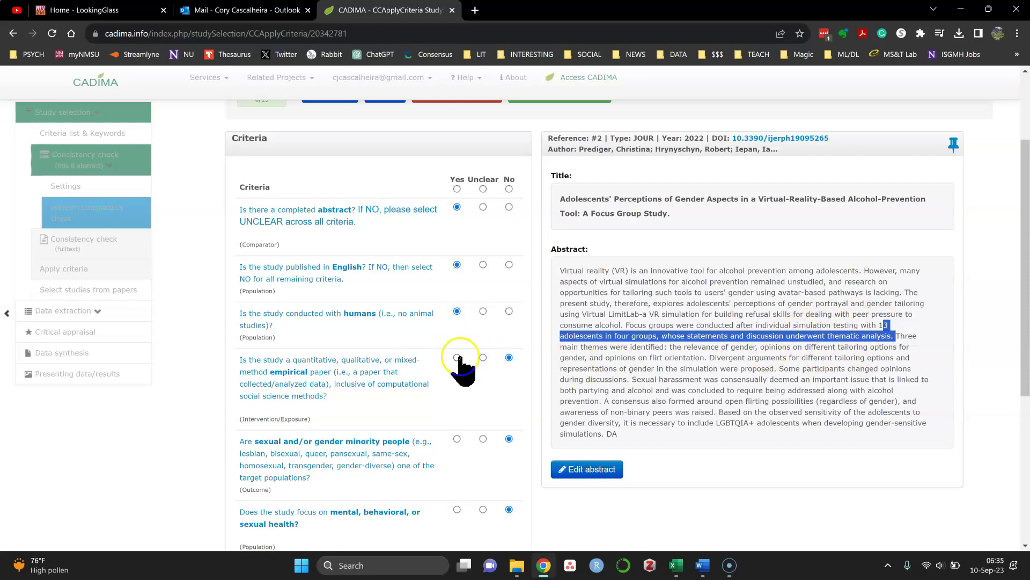
{"action": "scroll", "coordinate": [432, 424], "scroll_direction": "down", "scroll_amount": 2}
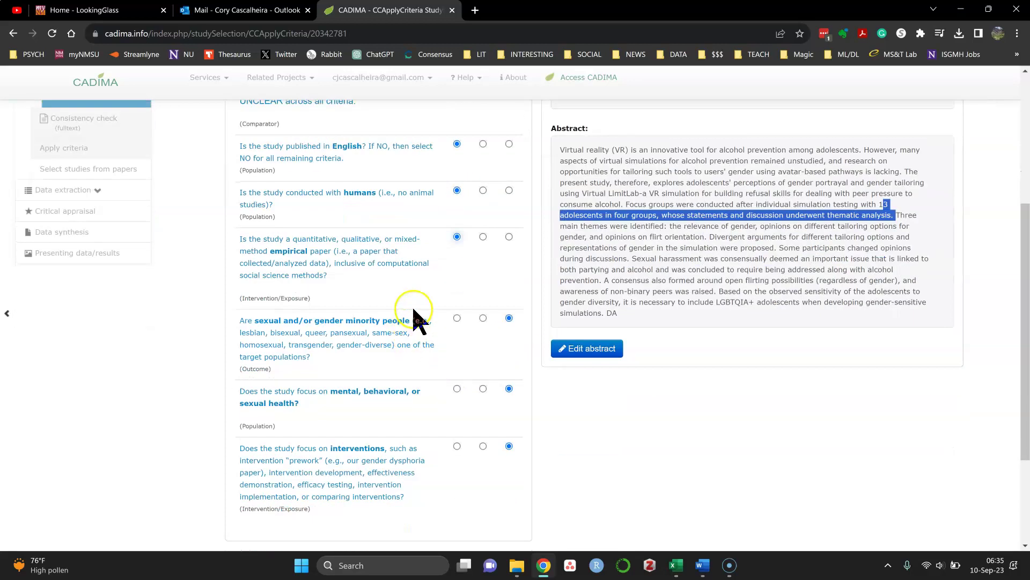
{"action": "left_click", "coordinate": [707, 240]}
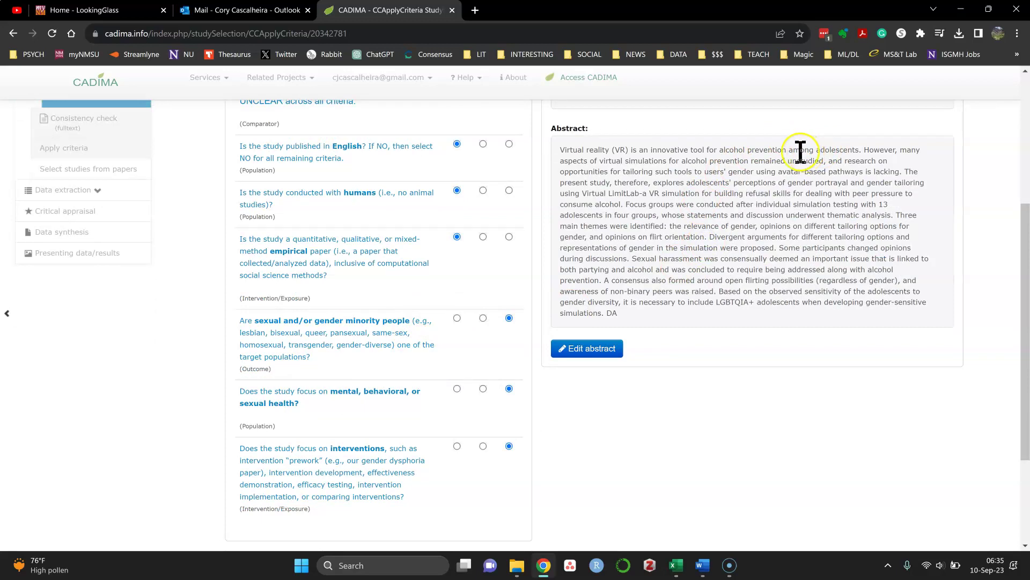
{"action": "left_click", "coordinate": [456, 389]}
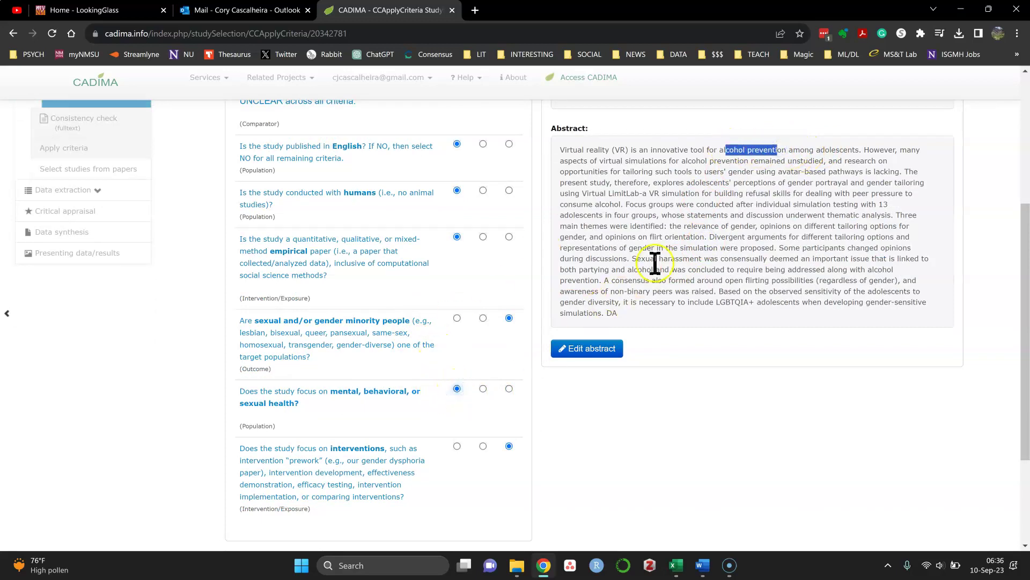
{"action": "left_click_drag", "start_coordinate": [716, 301], "coordinate": [821, 302]}
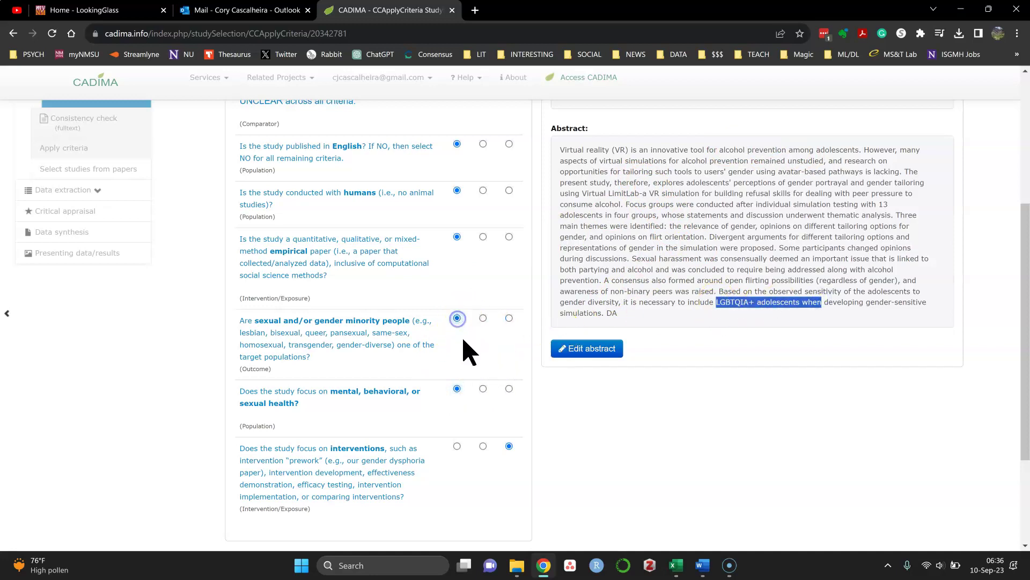
Highlight "innovative tool for alcohol prevention" in the abstract and rate the interventions criterion Unclear for reference 2.
{"action": "scroll", "coordinate": [403, 419], "scroll_direction": "up", "scroll_amount": 2}
{"action": "scroll", "coordinate": [419, 332], "scroll_direction": "down", "scroll_amount": 4}
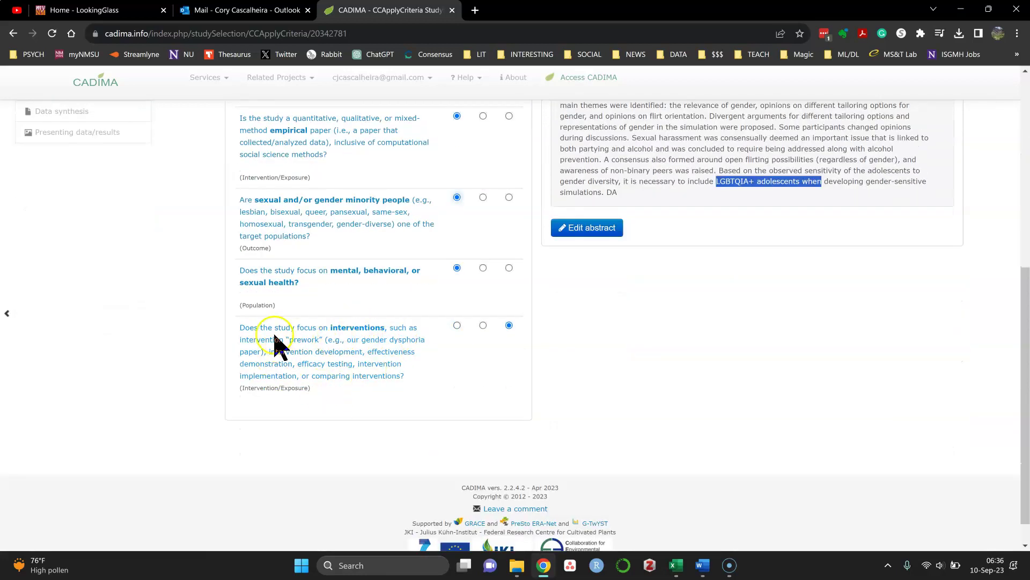
{"action": "scroll", "coordinate": [445, 408], "scroll_direction": "up", "scroll_amount": 2}
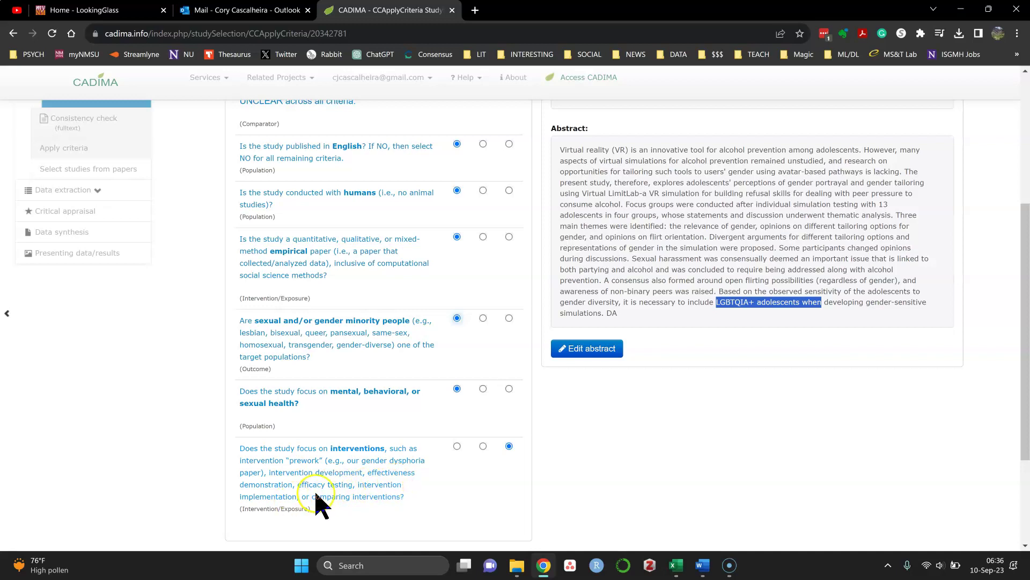
{"action": "left_click", "coordinate": [713, 250]}
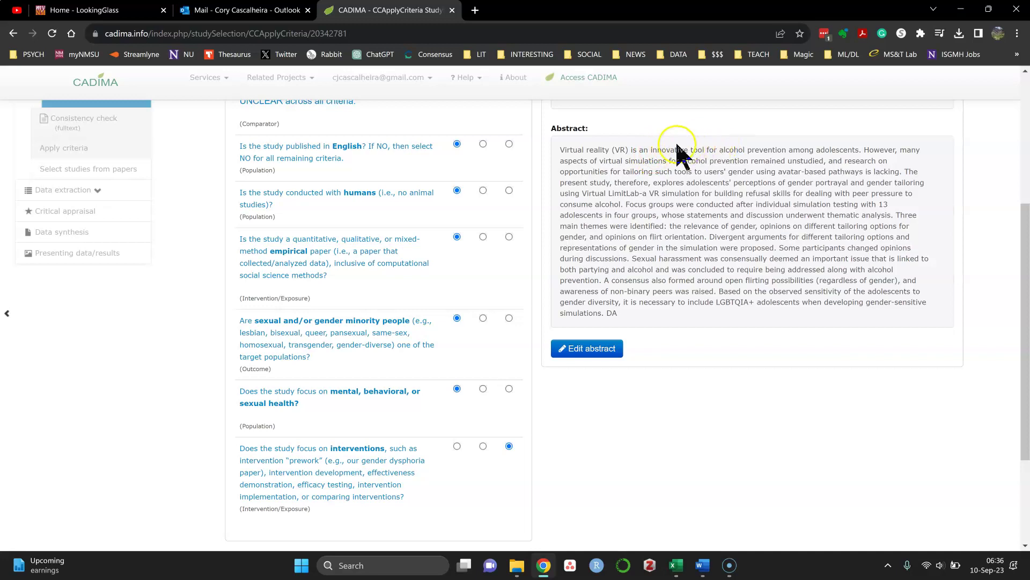
{"action": "left_click_drag", "start_coordinate": [650, 150], "coordinate": [788, 147]}
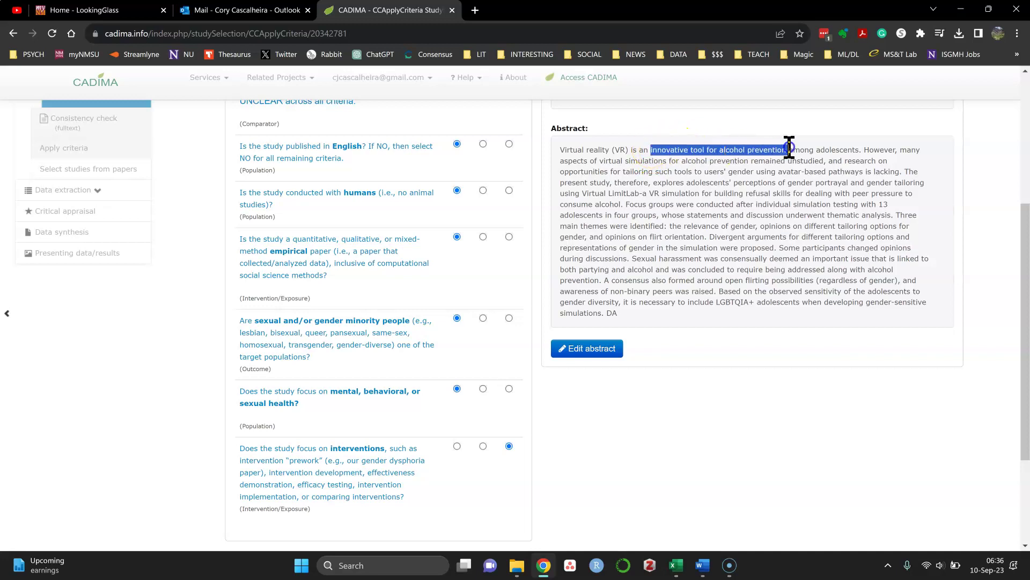
{"action": "left_click", "coordinate": [778, 183]}
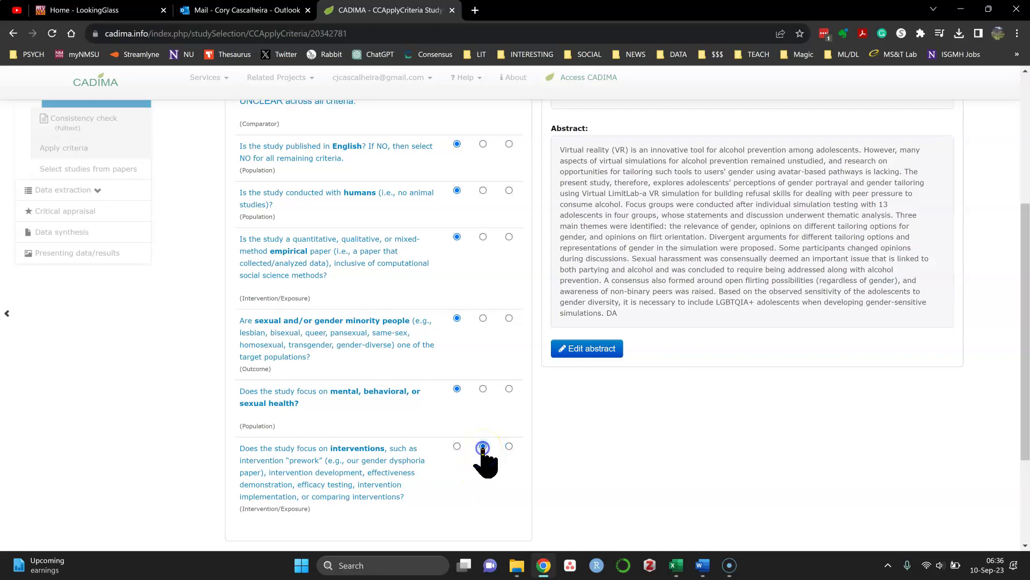
{"action": "scroll", "coordinate": [483, 447], "scroll_direction": "down", "scroll_amount": 2}
{"action": "scroll", "coordinate": [489, 444], "scroll_direction": "up", "scroll_amount": 6}
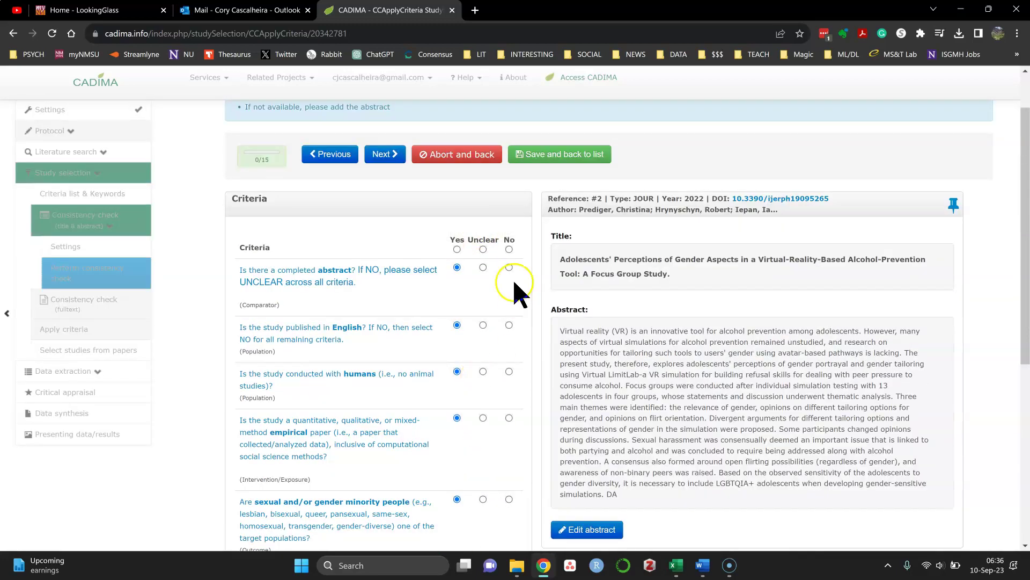
{"action": "scroll", "coordinate": [519, 310], "scroll_direction": "down", "scroll_amount": 3}
{"action": "left_click", "coordinate": [482, 446]}
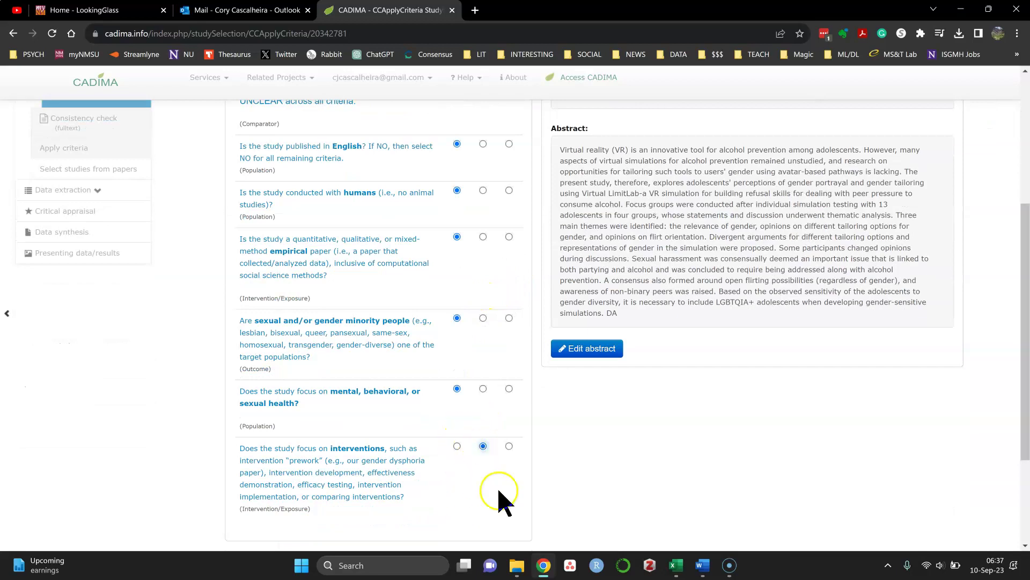
Look over all the ratings for reference 2 and advance to the next reference, bringing its full abstract into view.
{"action": "scroll", "coordinate": [456, 413], "scroll_direction": "up", "scroll_amount": 4}
{"action": "scroll", "coordinate": [472, 348], "scroll_direction": "down", "scroll_amount": 2}
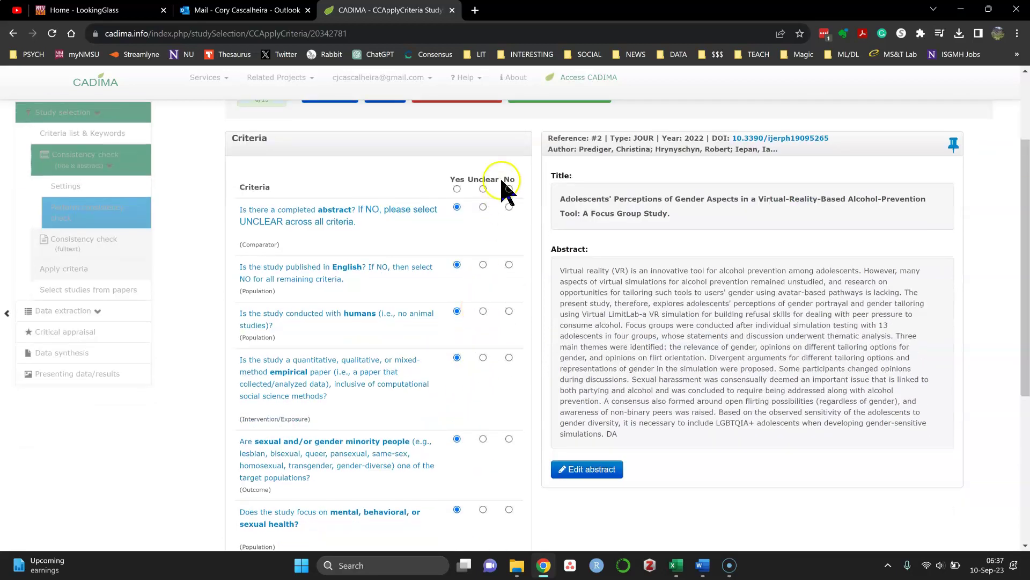
{"action": "scroll", "coordinate": [482, 204], "scroll_direction": "down", "scroll_amount": 5}
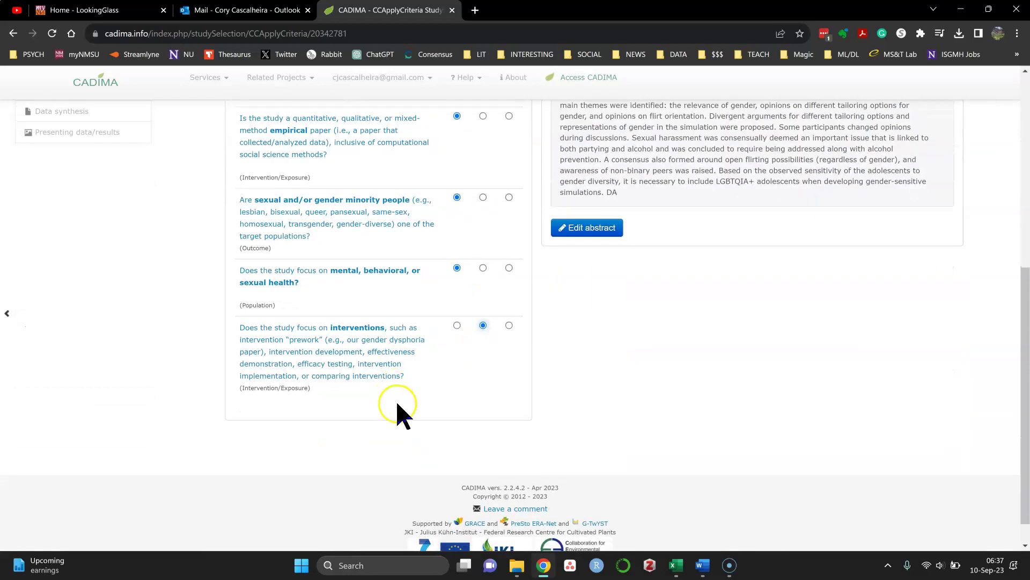
{"action": "scroll", "coordinate": [399, 413], "scroll_direction": "up", "scroll_amount": 7}
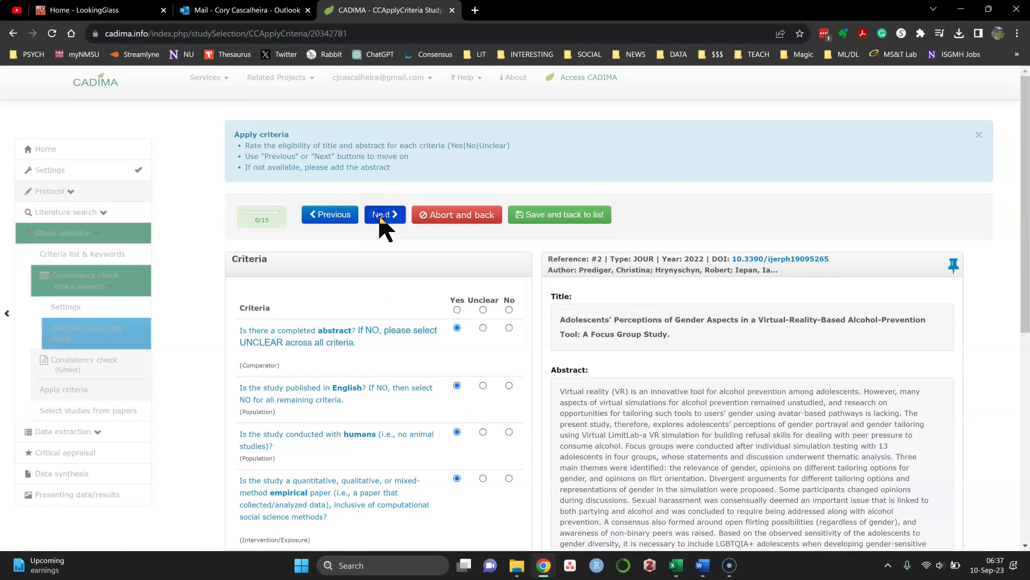
{"action": "left_click", "coordinate": [380, 216]}
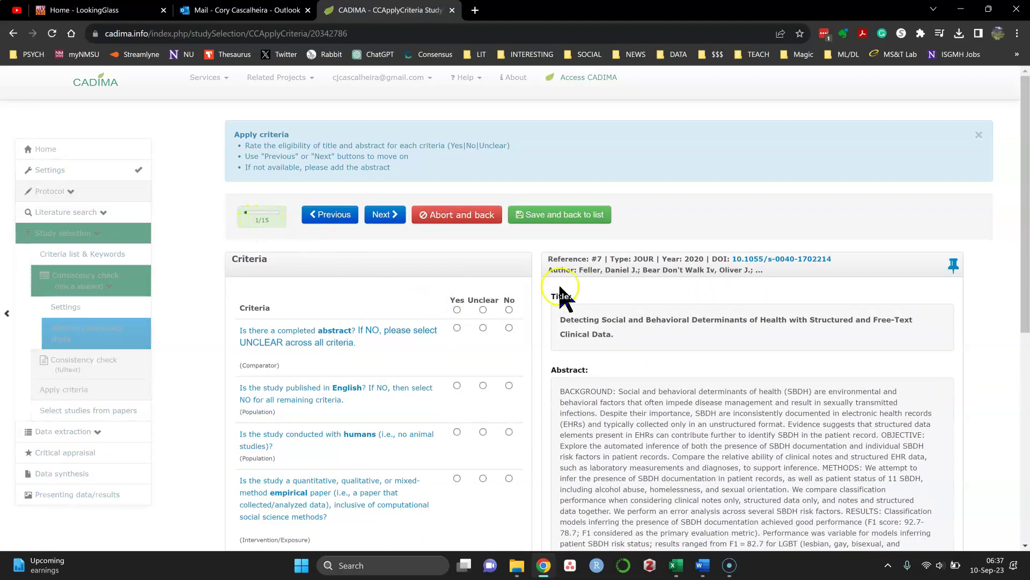
{"action": "scroll", "coordinate": [591, 300], "scroll_direction": "down", "scroll_amount": 3}
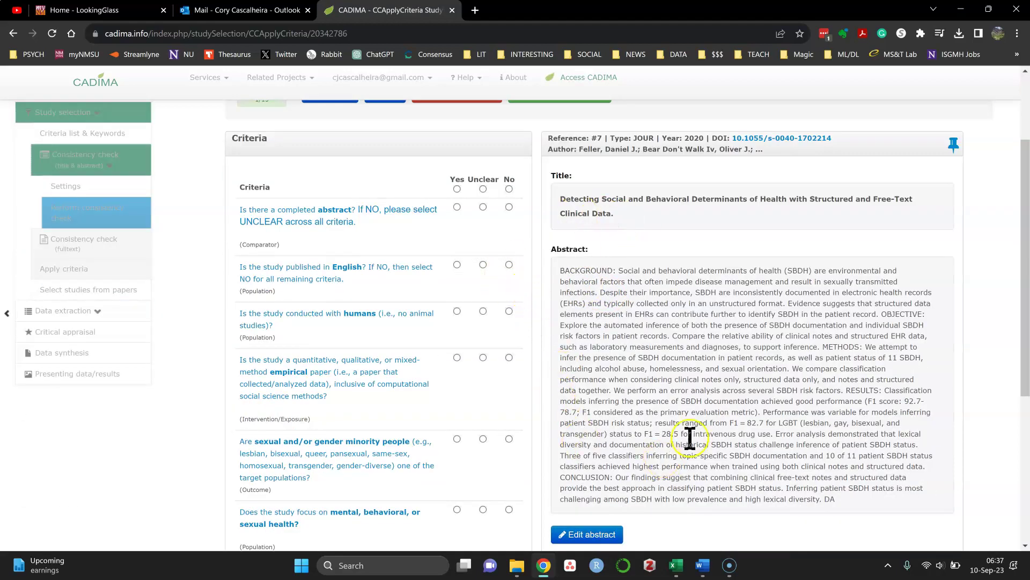